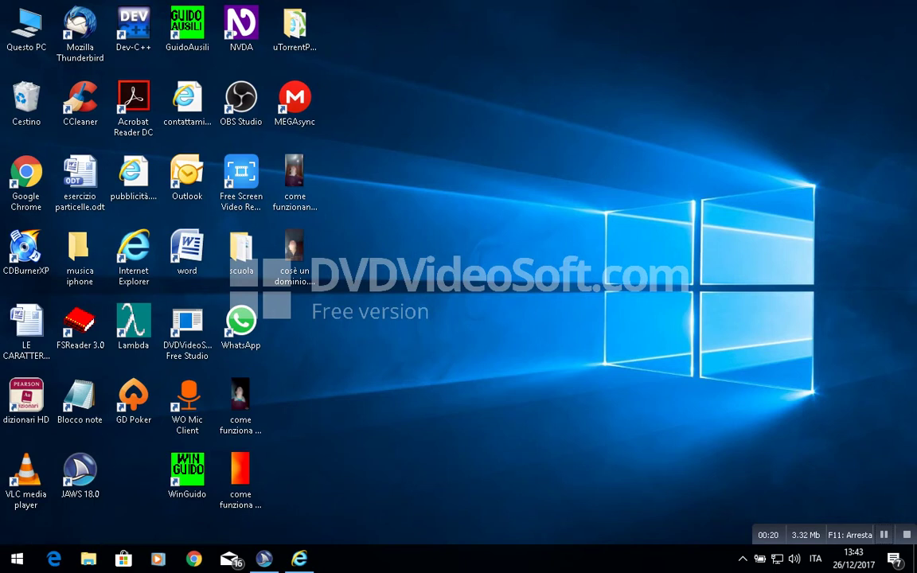
# Step: Switch to the JAWS Professional window
pyautogui.hotkey('alt', 'Tab')
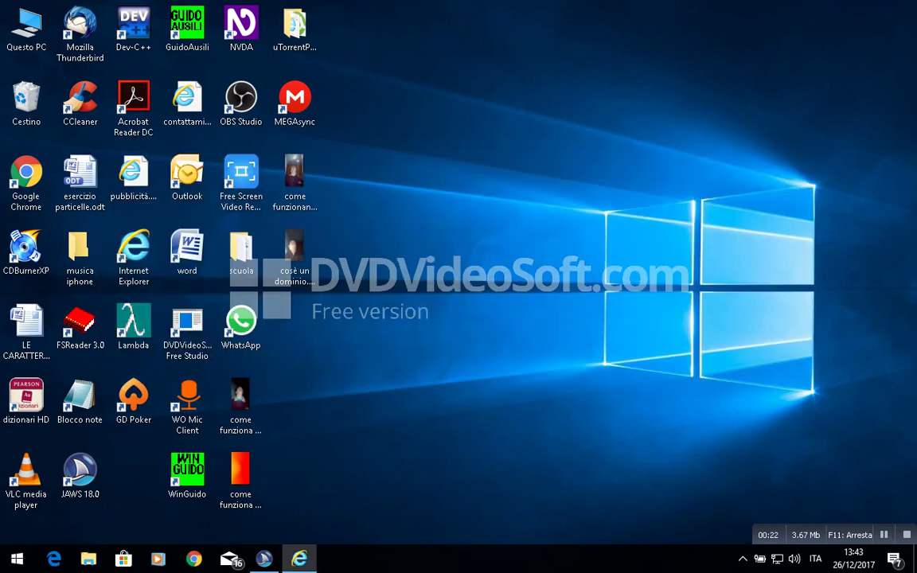
pyautogui.hotkey('alt', 'Tab')
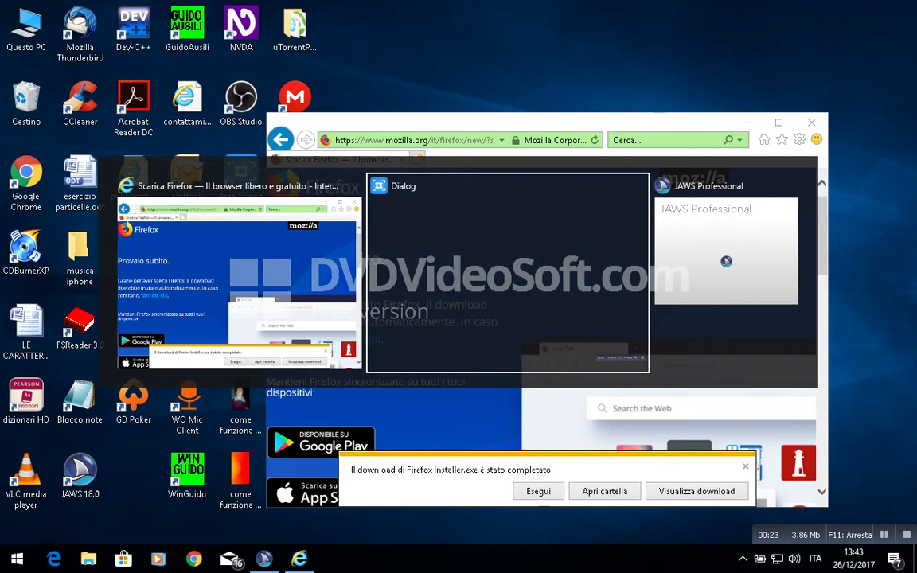
pyautogui.hotkey('alt', 'Tab')
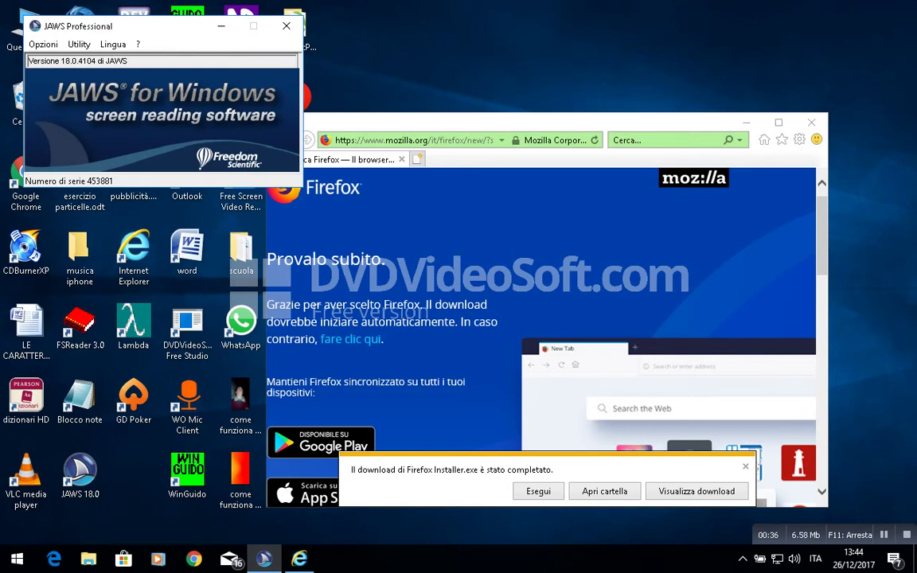
# Step: Open the JAWS voice adjustment dialog (Regola voce)
pyautogui.press('alt')
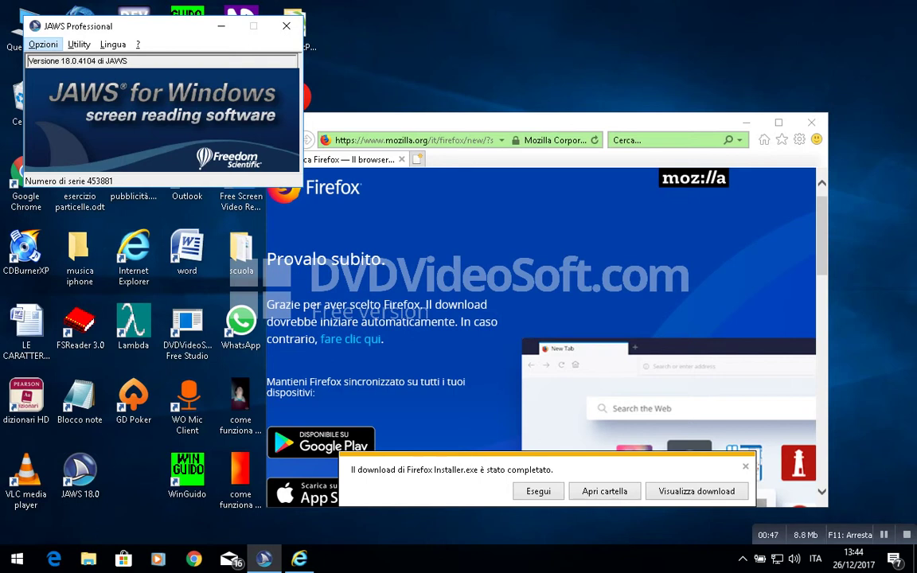
pyautogui.press('Down')
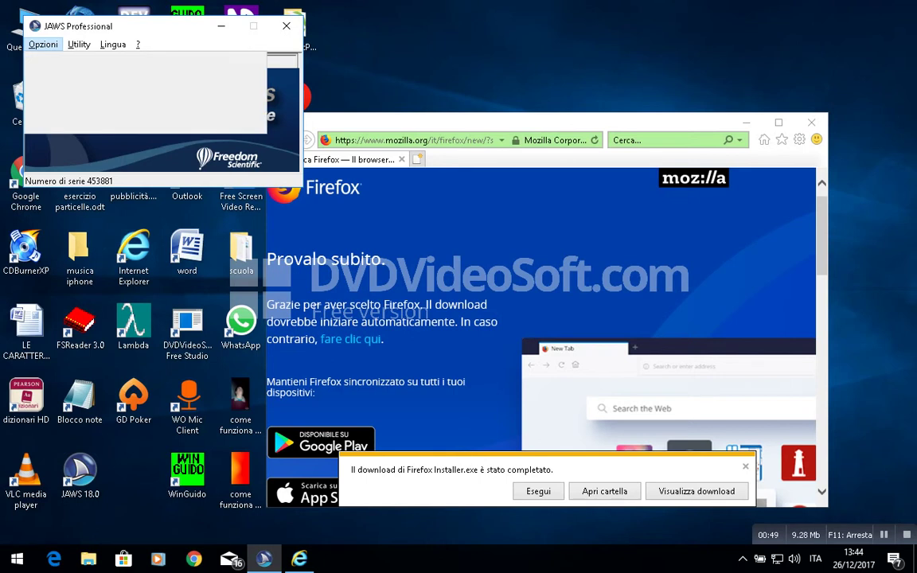
pyautogui.press('Down')
pyautogui.press('Up')
pyautogui.press('Down')
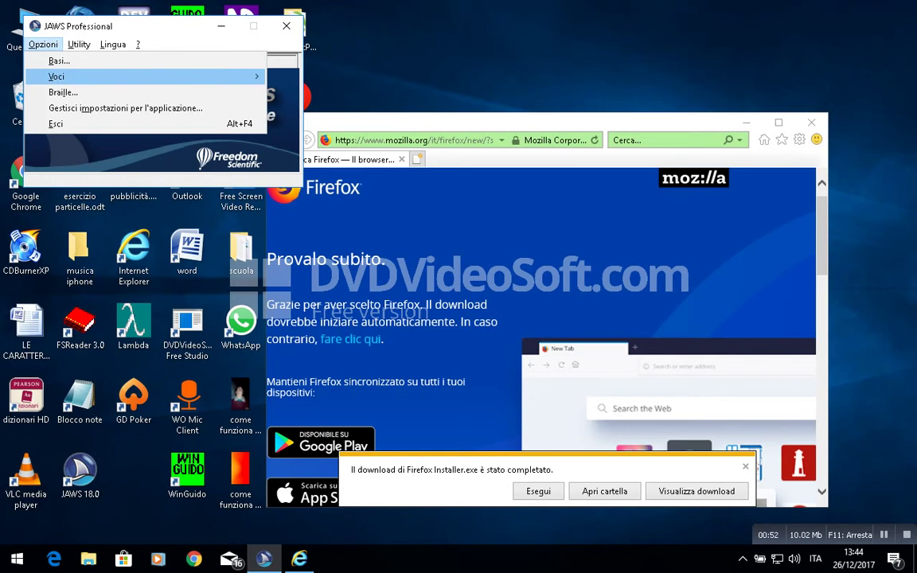
pyautogui.press('Right')
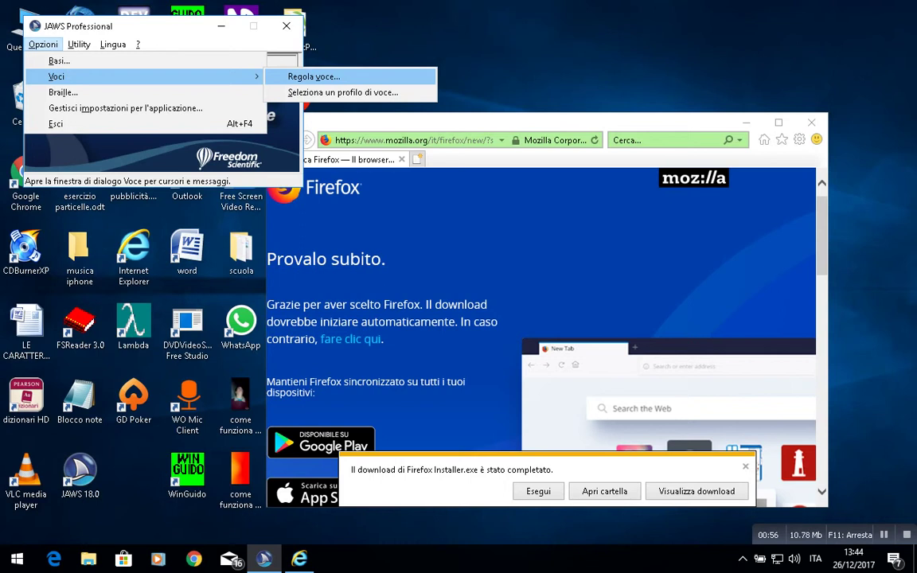
pyautogui.press('Return')
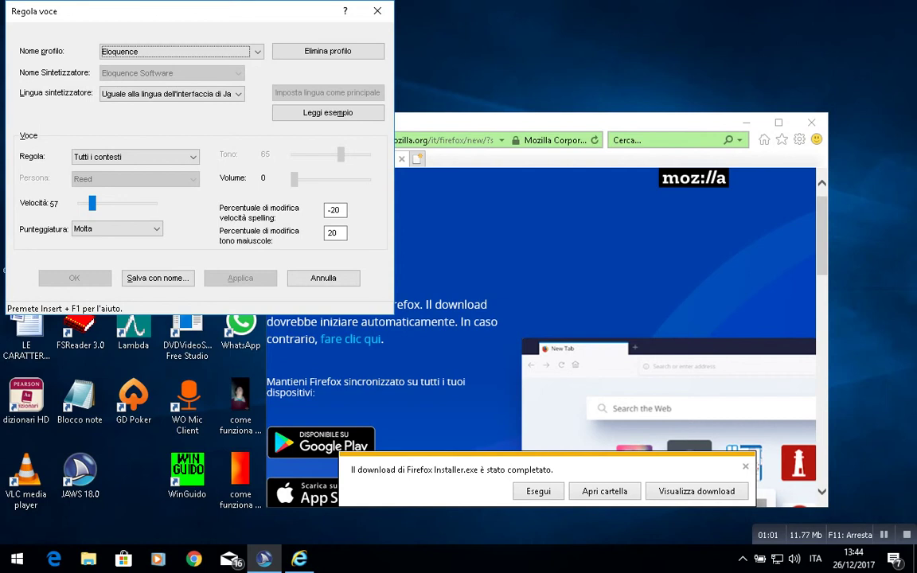
# Step: Try other synthesizer languages for the Eloquence profile, ending on the same language as the JAWS interface
pyautogui.press('Tab')
pyautogui.press('Tab')
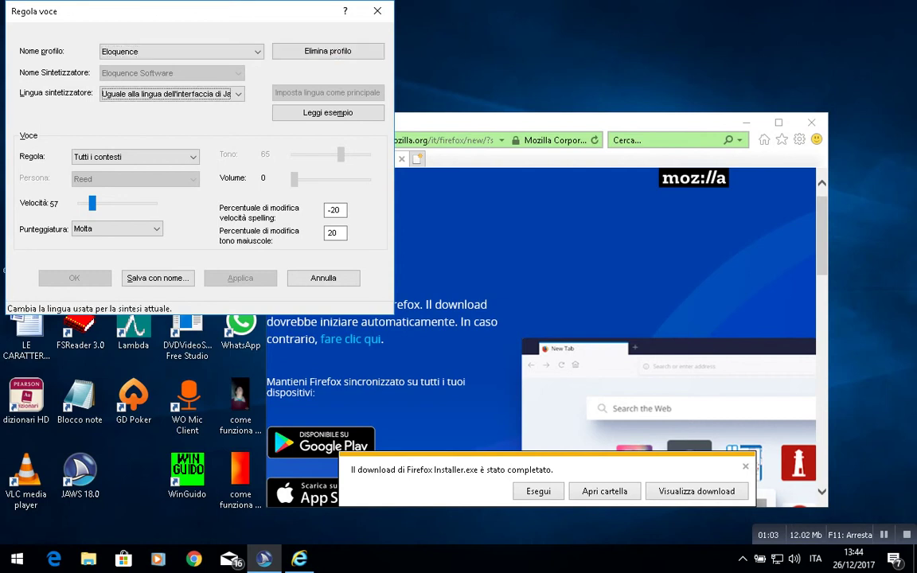
pyautogui.press('Down')
pyautogui.press('Down')
pyautogui.press('Up')
pyautogui.press('Up')
pyautogui.press('Tab')
pyautogui.press('Tab')
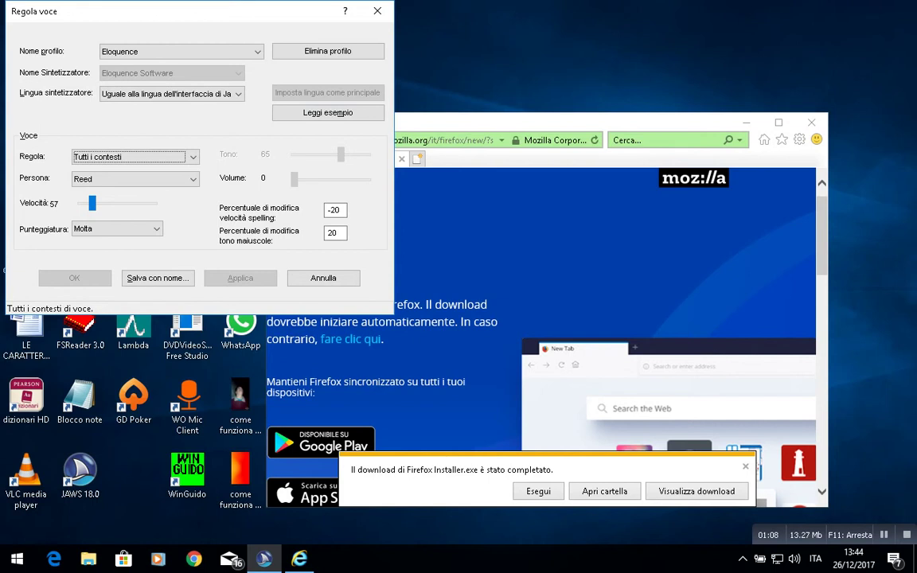
# Step: Try several voice personas for all contexts, including Shelly and Bobby, ending on Reed
pyautogui.press('Tab')
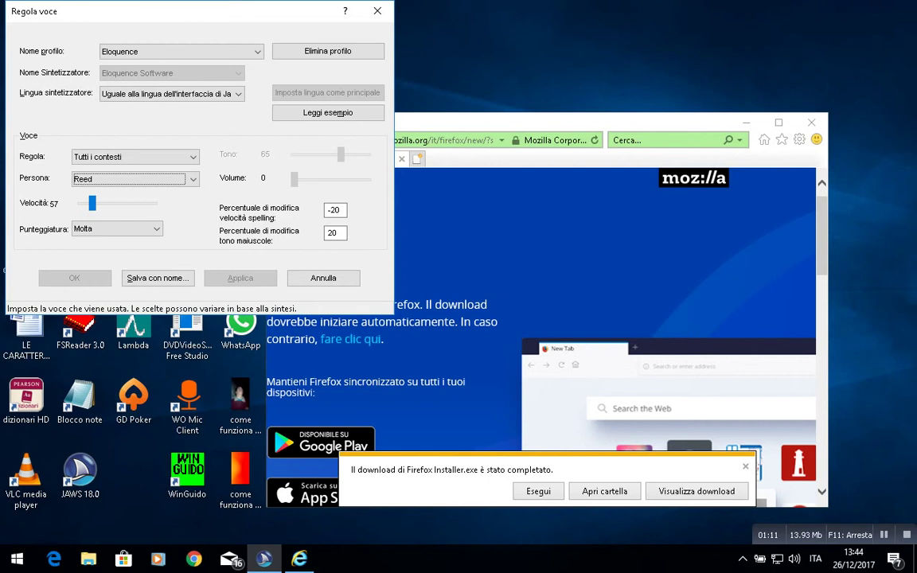
pyautogui.press('Down')
pyautogui.press('Down')
pyautogui.press('Down')
pyautogui.press('Down')
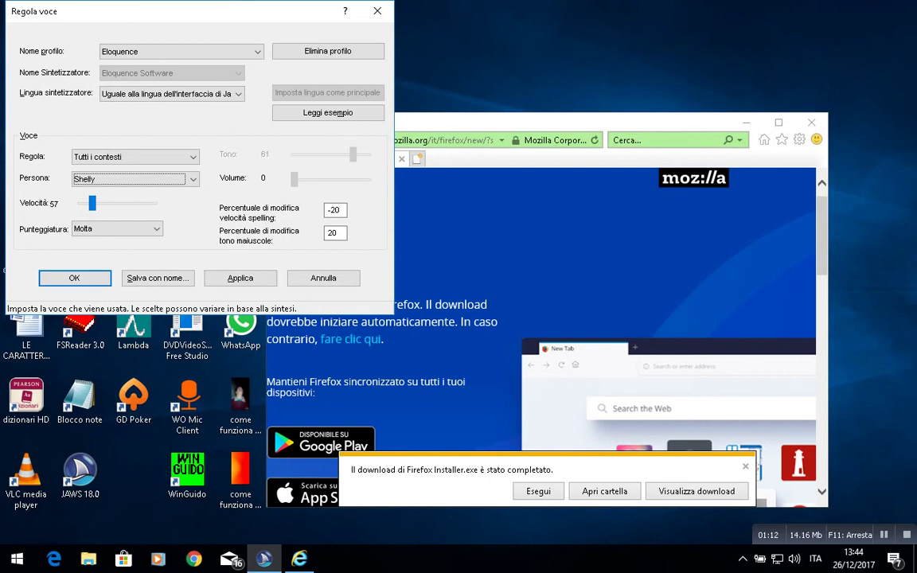
pyautogui.press('Down')
pyautogui.press('Down')
pyautogui.press('Up')
pyautogui.press('Up')
pyautogui.press('Up')
pyautogui.press('Up')
pyautogui.press('Up')
pyautogui.press('Up')
pyautogui.press('Tab')
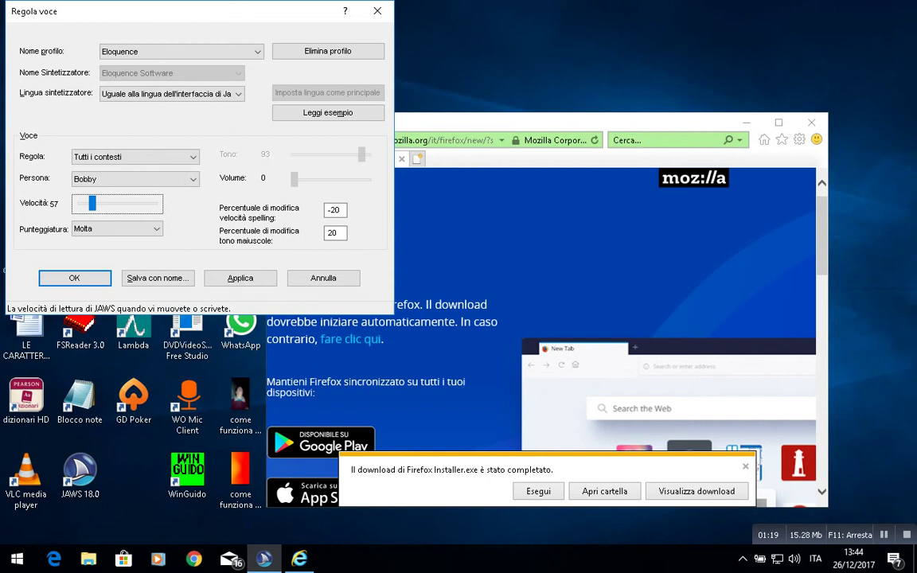
pyautogui.hotkey('shift', 'Tab')
pyautogui.press('Up')
pyautogui.press('Up')
# Step: Raise the speech rate of the Reed voice to 68
pyautogui.press('Tab')
pyautogui.press('Right')
pyautogui.press('Right')
pyautogui.press('Right')
pyautogui.press('Right')
pyautogui.press('Right')
pyautogui.press('Right')
pyautogui.press('Right')
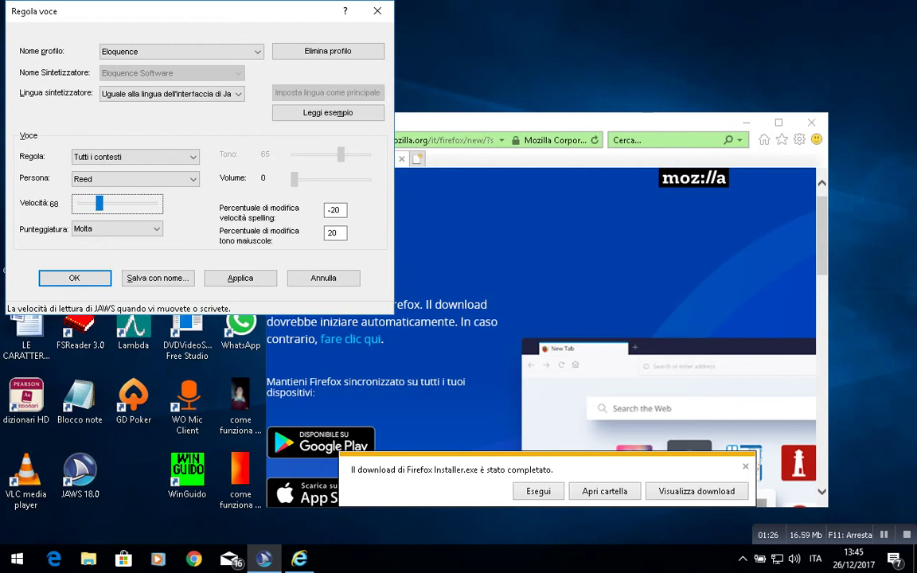
# Step: Try the lowest and highest speech rates, ending with the speed set to 57
pyautogui.press('Home')
pyautogui.press('End')
pyautogui.press('Left')
pyautogui.press('Left')
pyautogui.press('Left')
pyautogui.press('Left')
pyautogui.press('Left')
pyautogui.press('Left')
pyautogui.press('Left')
pyautogui.press('Left')
pyautogui.press('Left')
pyautogui.press('Left')
pyautogui.press('Left')
pyautogui.press('Left')
pyautogui.press('Left')
pyautogui.press('Left')
pyautogui.press('Left')
pyautogui.press('Left')
pyautogui.press('Left')
pyautogui.press('Left')
pyautogui.press('Left')
pyautogui.press('Left')
pyautogui.press('Left')
pyautogui.press('Left')
pyautogui.press('Left')
pyautogui.press('Left')
pyautogui.press('Left')
pyautogui.press('Left')
pyautogui.press('Left')
pyautogui.press('Left')
pyautogui.press('Left')
pyautogui.press('Left')
pyautogui.press('Left')
pyautogui.press('Left')
pyautogui.press('Left')
pyautogui.press('Left')
pyautogui.press('Left')
pyautogui.press('Left')
pyautogui.press('Left')
pyautogui.press('Left')
pyautogui.press('Left')
pyautogui.press('Left')
pyautogui.press('Left')
pyautogui.press('Left')
pyautogui.press('Left')
pyautogui.press('Left')
pyautogui.press('Left')
pyautogui.press('Left')
pyautogui.press('Left')
pyautogui.press('Left')
pyautogui.press('Left')
pyautogui.press('Left')
pyautogui.press('Left')
pyautogui.press('Left')
pyautogui.press('Left')
pyautogui.press('Left')
pyautogui.press('Left')
pyautogui.press('Left')
pyautogui.press('Left')
pyautogui.press('Left')
pyautogui.press('Left')
pyautogui.press('Left')
pyautogui.press('Left')
pyautogui.press('Left')
pyautogui.press('Left')
pyautogui.press('Left')
pyautogui.press('Left')
pyautogui.press('Left')
pyautogui.press('Left')
pyautogui.press('Left')
pyautogui.press('Left')
pyautogui.press('Left')
pyautogui.press('Left')
pyautogui.press('Tab')
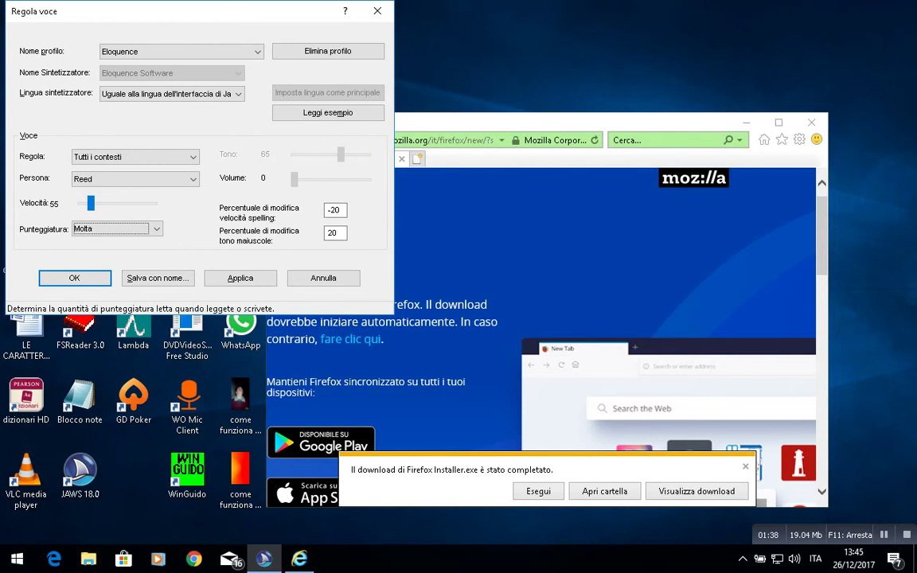
pyautogui.hotkey('shift', 'Tab')
pyautogui.press('Right')
pyautogui.press('Right')
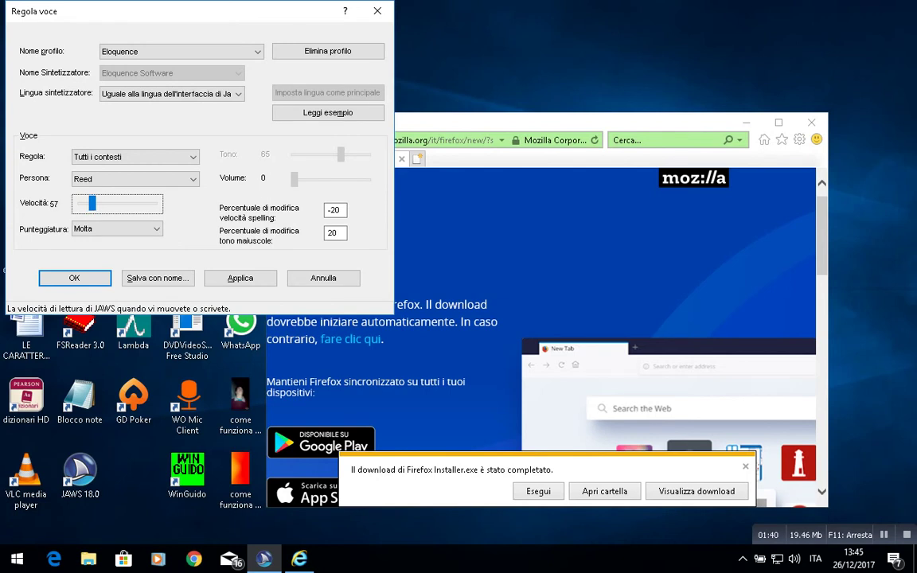
# Step: Set the amount of punctuation read aloud to Tutta
pyautogui.press('Tab')
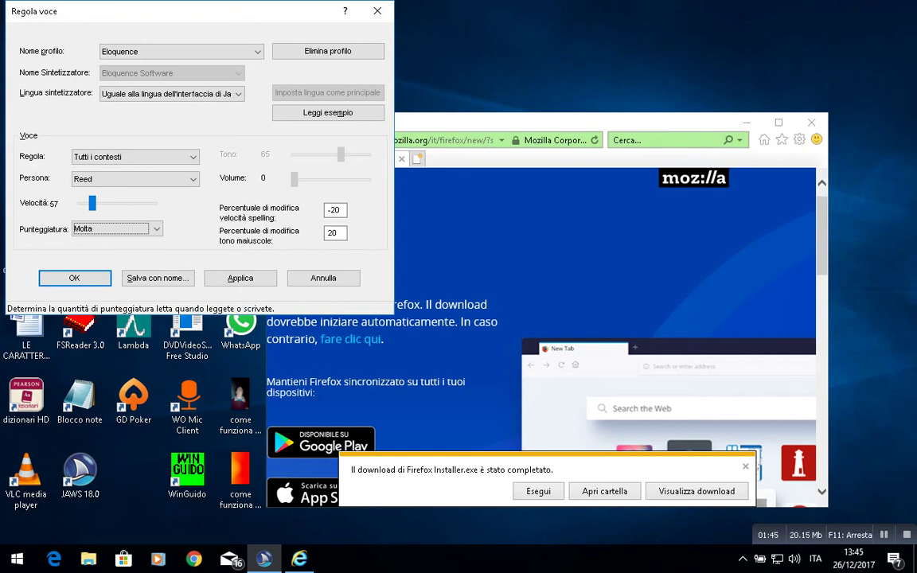
pyautogui.press('Down')
pyautogui.press('Up')
pyautogui.press('Down')
pyautogui.press('Tab')
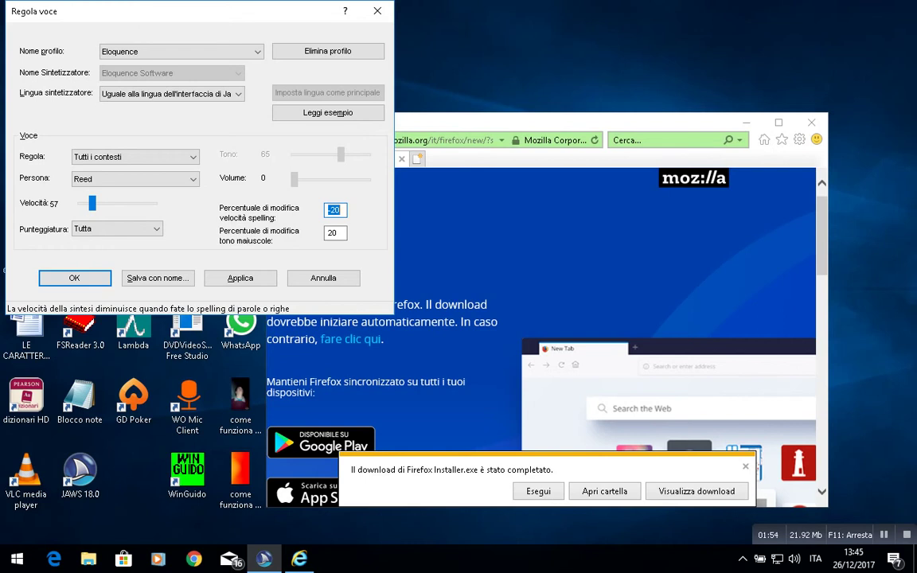
# Step: Lower the punctuation level to Qualcosa and on to Niente
pyautogui.hotkey('shift', 'Tab')
pyautogui.press('Up')
pyautogui.press('Up')
pyautogui.press('Tab')
pyautogui.hotkey('shift', 'Tab')
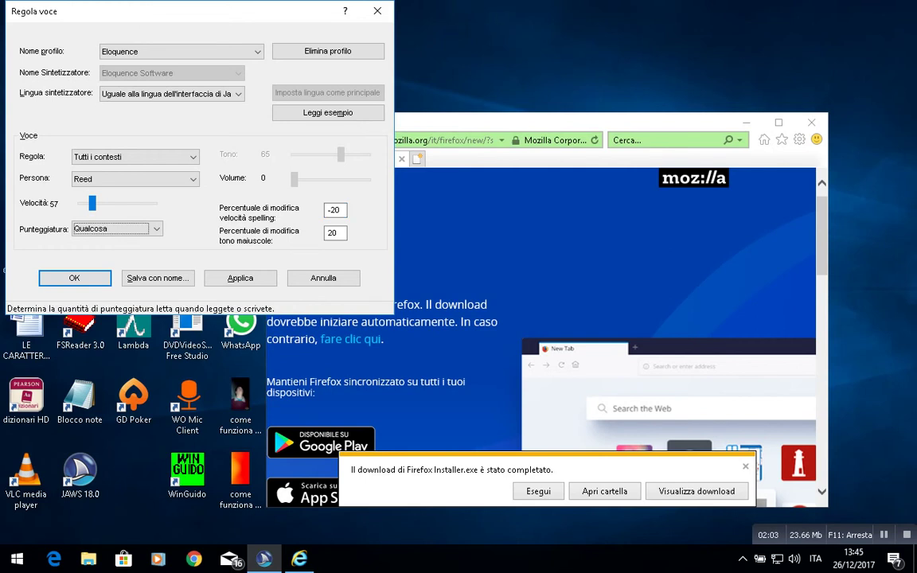
pyautogui.press('Up')
pyautogui.press('Tab')
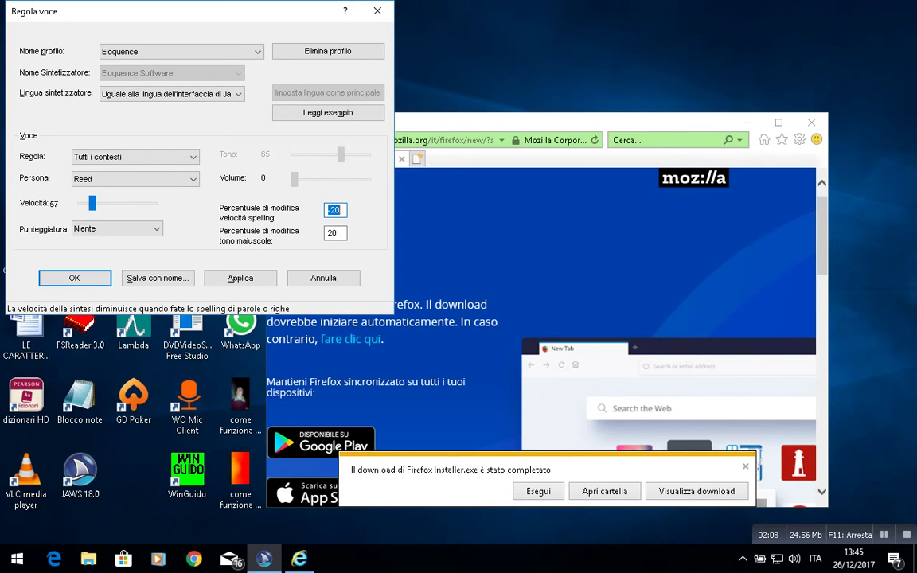
# Step: Return the punctuation level to Molta and go over the spelling rate and capital pitch percentages
pyautogui.press('Tab')
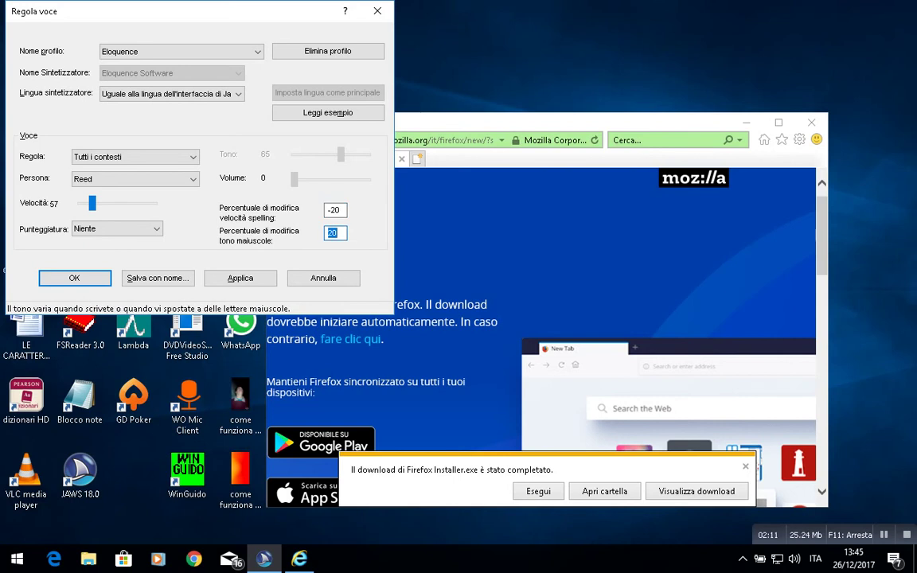
pyautogui.hotkey('shift', 'Tab')
pyautogui.hotkey('shift', 'Tab')
pyautogui.press('Down')
pyautogui.press('Down')
pyautogui.press('Tab')
pyautogui.press('Tab')
pyautogui.hotkey('shift', 'Tab')
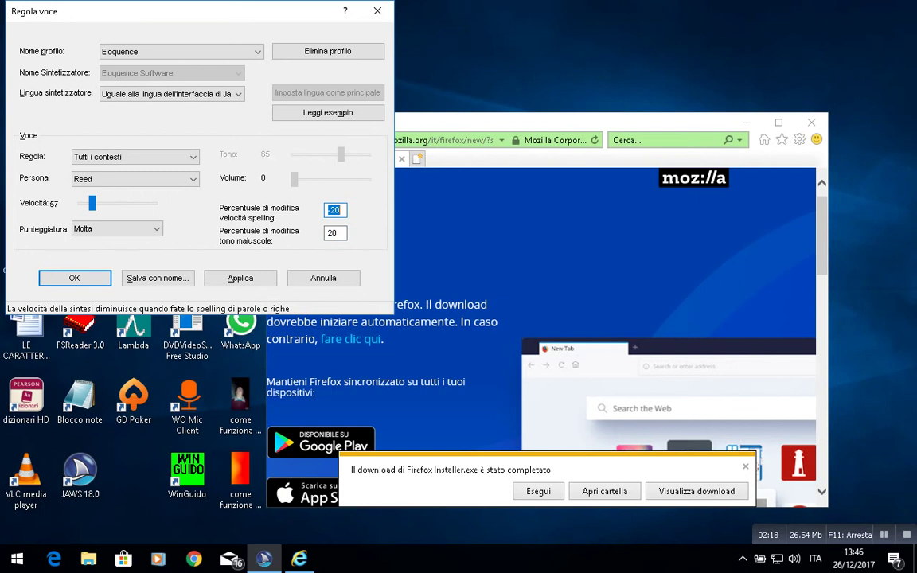
# Step: Save the voice settings and close the Regola voce dialog
pyautogui.press('Tab')
pyautogui.press('Tab')
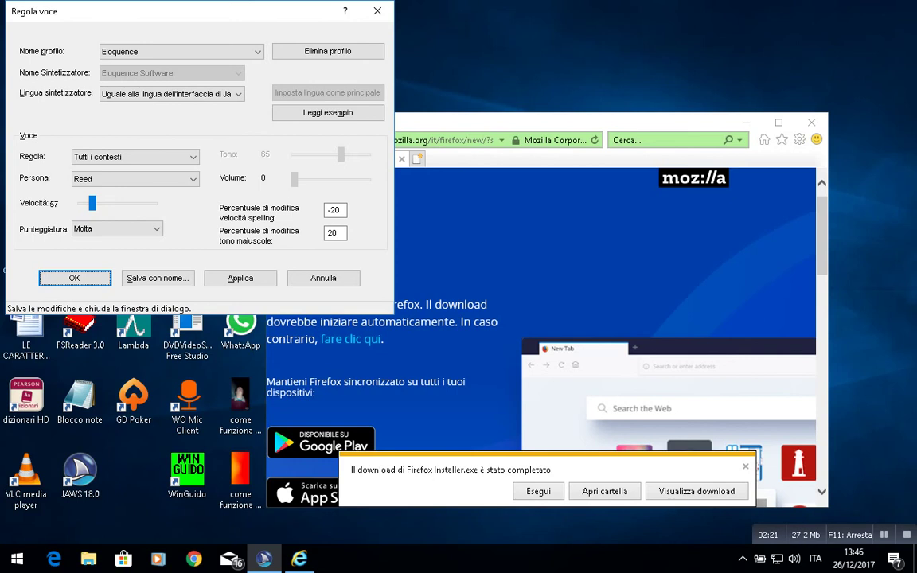
pyautogui.press('Return')
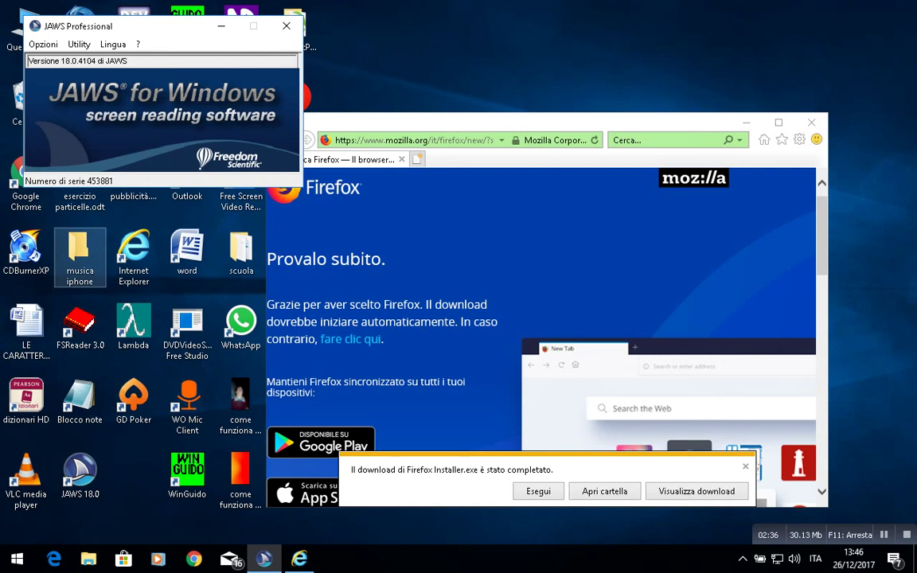
# Step: Switch away from the JAWS Professional window to another open window
pyautogui.hotkey('alt', 'Tab')
pyautogui.hotkey('alt', 'Tab')
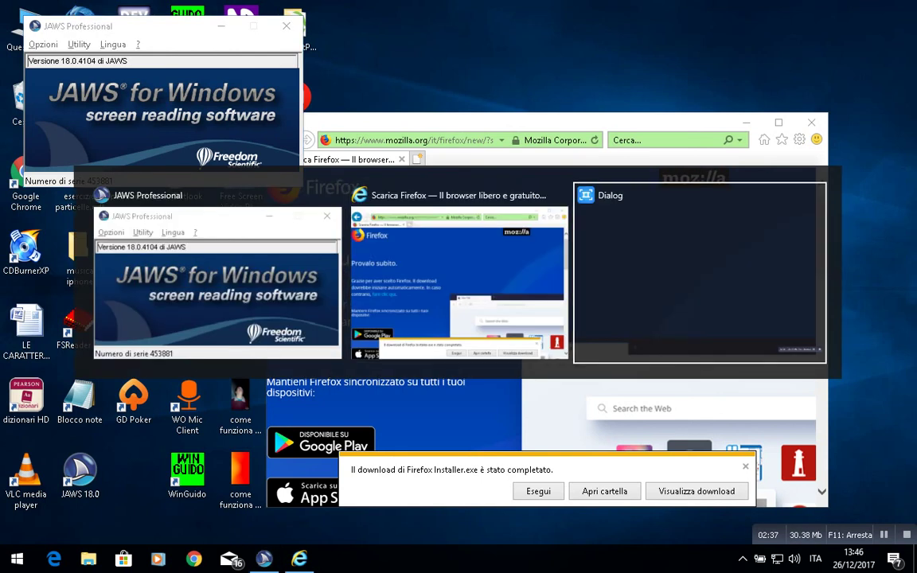